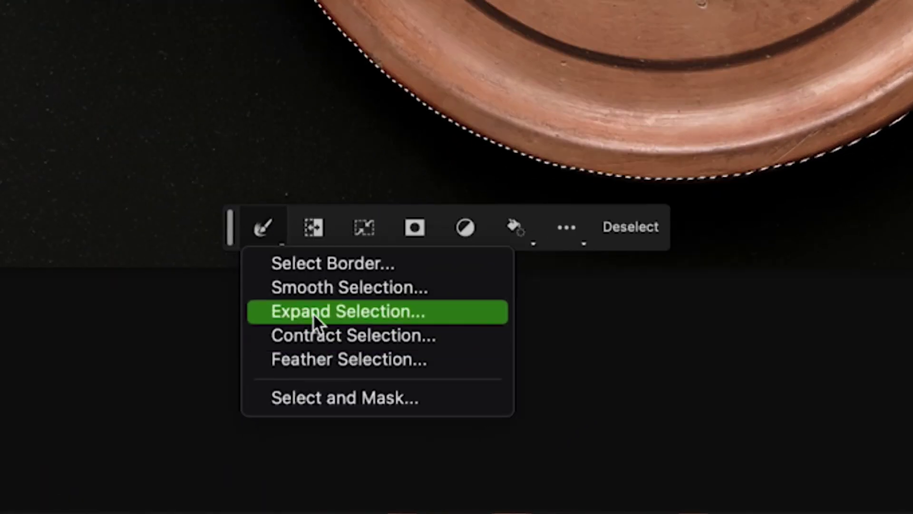
Step: Expand the plate selection outward by 30 px with Expand Selection
{"action": "left_click", "coordinate": [314, 312]}
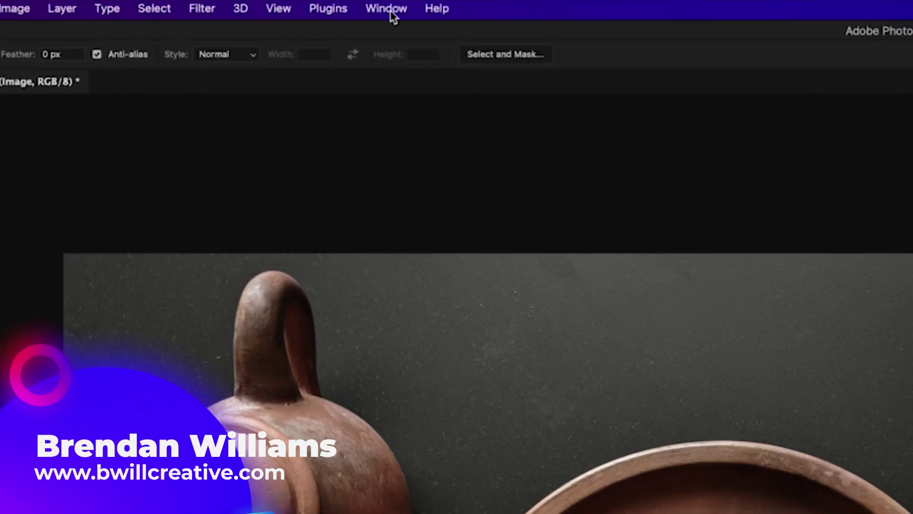
{"action": "left_click", "coordinate": [241, 3]}
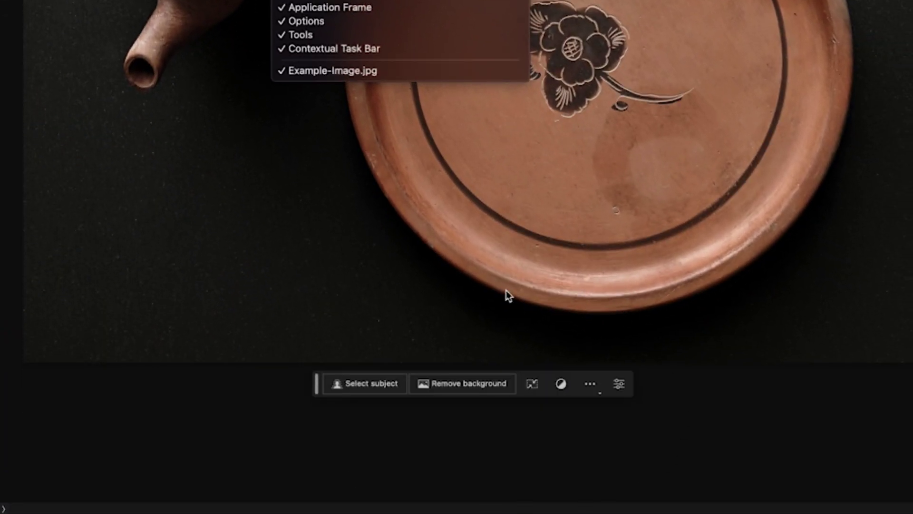
{"action": "key", "text": "Escape"}
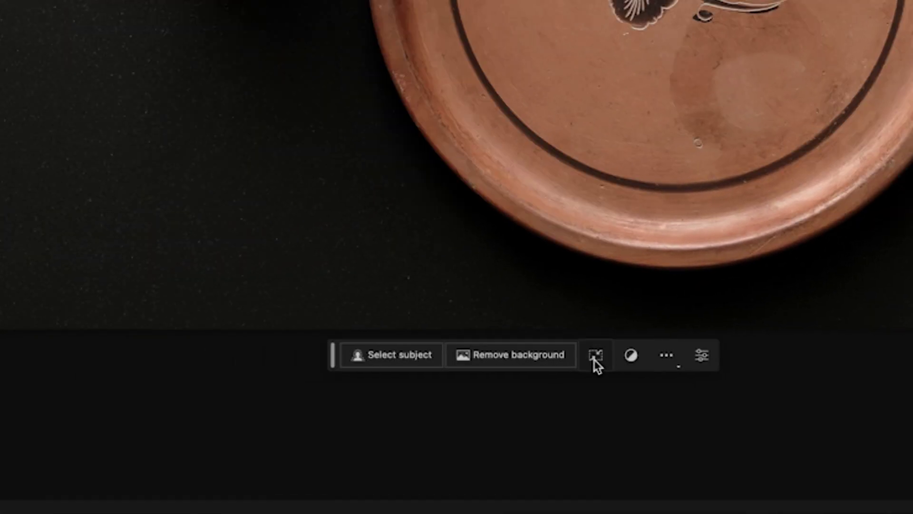
{"action": "left_click", "coordinate": [595, 360]}
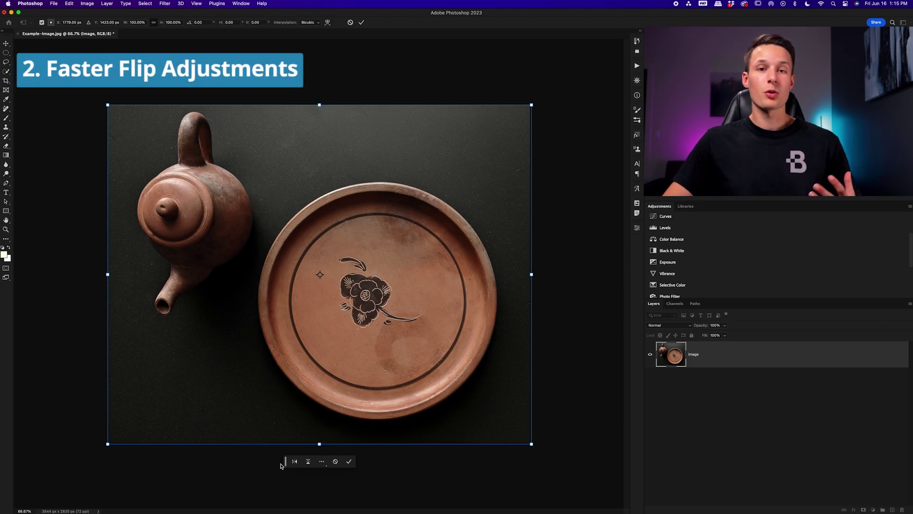
{"action": "left_click", "coordinate": [295, 461]}
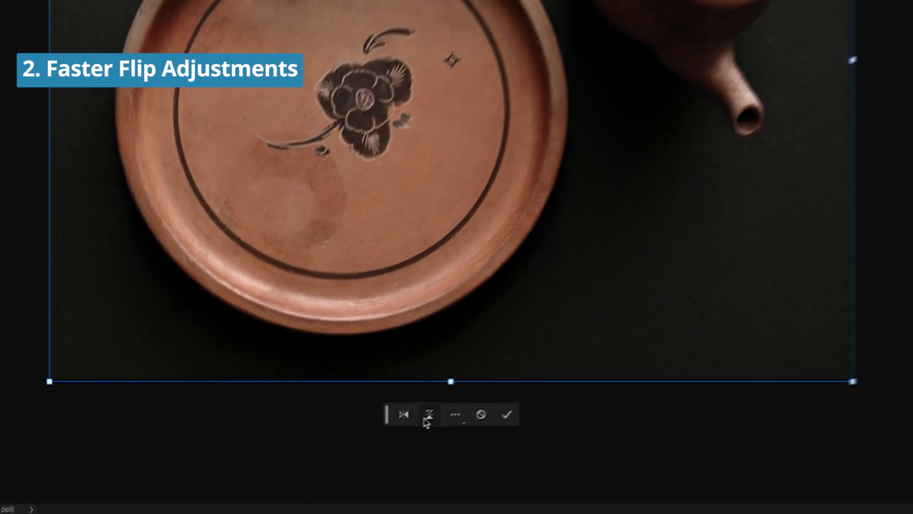
{"action": "left_click", "coordinate": [435, 415]}
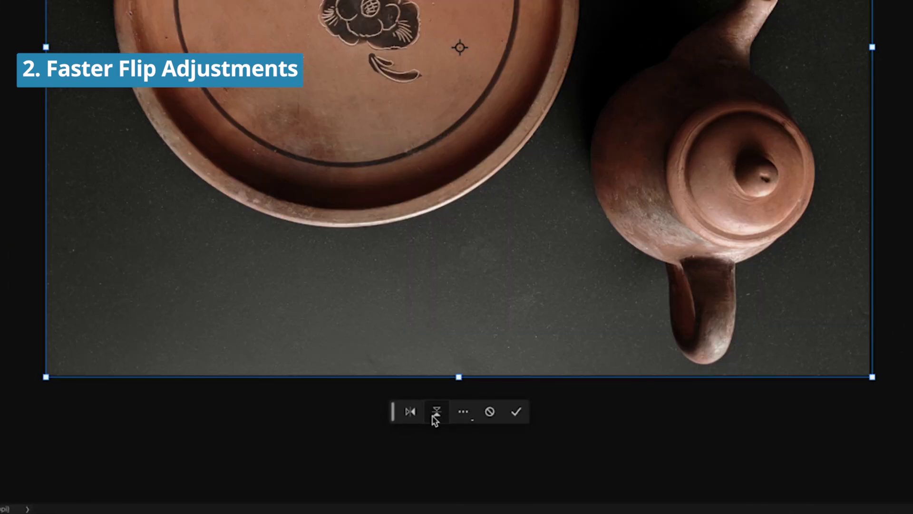
{"action": "left_click", "coordinate": [435, 416]}
{"action": "left_click", "coordinate": [412, 414]}
{"action": "right_click", "coordinate": [605, 15]}
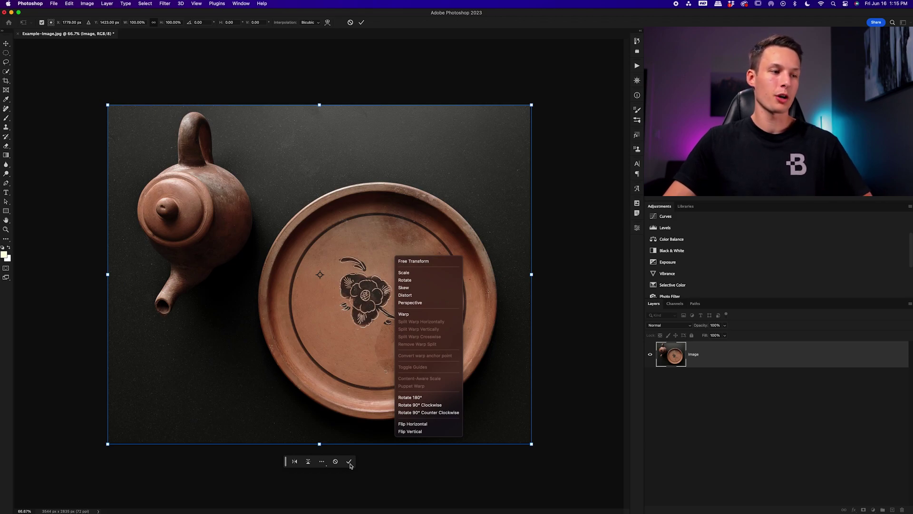
{"action": "left_click", "coordinate": [348, 463]}
{"action": "left_click", "coordinate": [349, 463]}
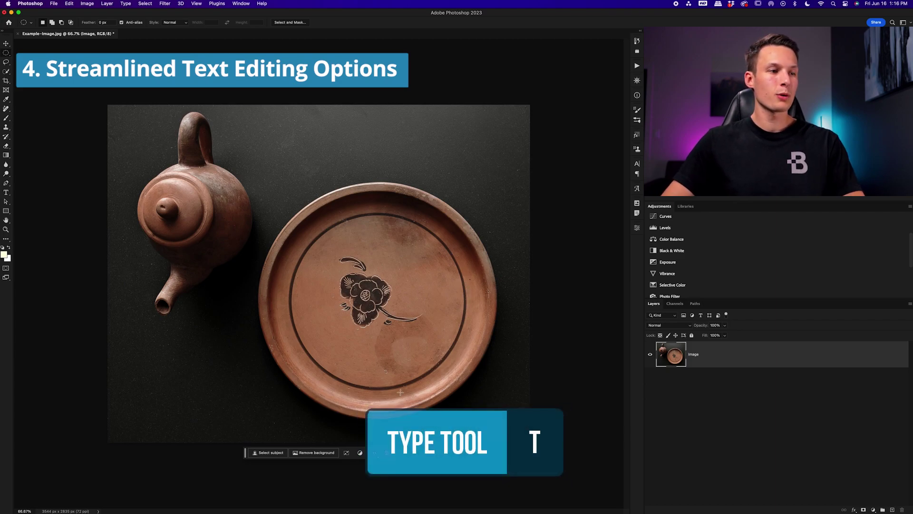
{"action": "key", "text": "t"}
Step: Place 'Lorem Ipsum' placeholder text above the plate and enlarge it to 136 pt
{"action": "left_click", "coordinate": [307, 142]}
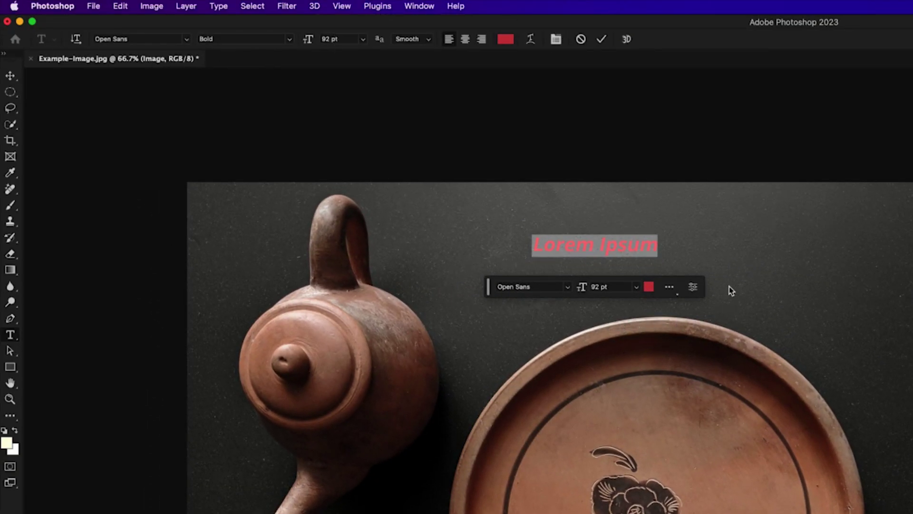
{"action": "left_click", "coordinate": [568, 289]}
{"action": "left_click", "coordinate": [568, 289]}
{"action": "left_click_drag", "start_coordinate": [584, 290], "coordinate": [610, 292]}
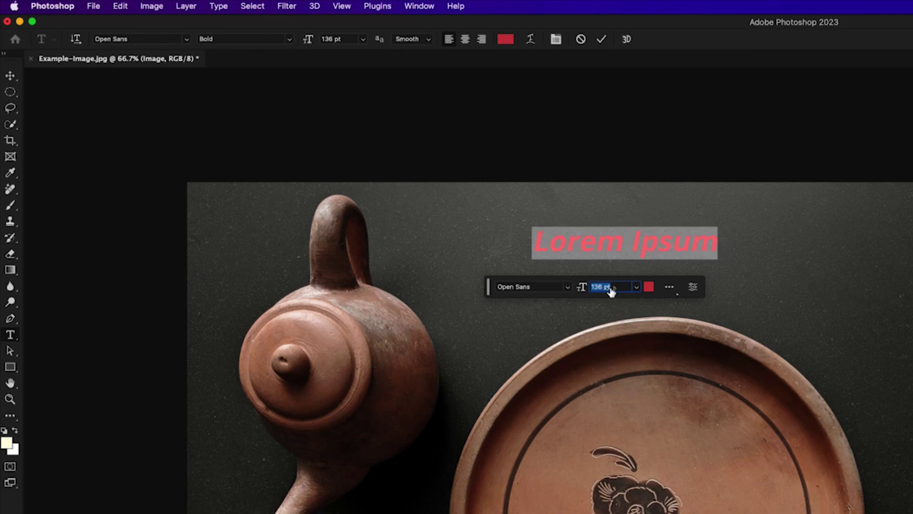
Step: Change the Lorem Ipsum text colour to a muted red
{"action": "left_click", "coordinate": [679, 289]}
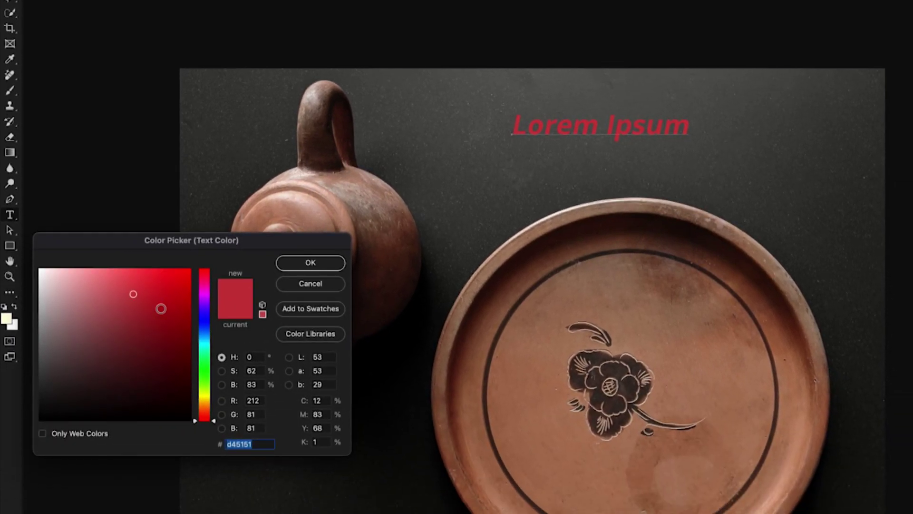
{"action": "left_click_drag", "start_coordinate": [168, 432], "coordinate": [172, 409]}
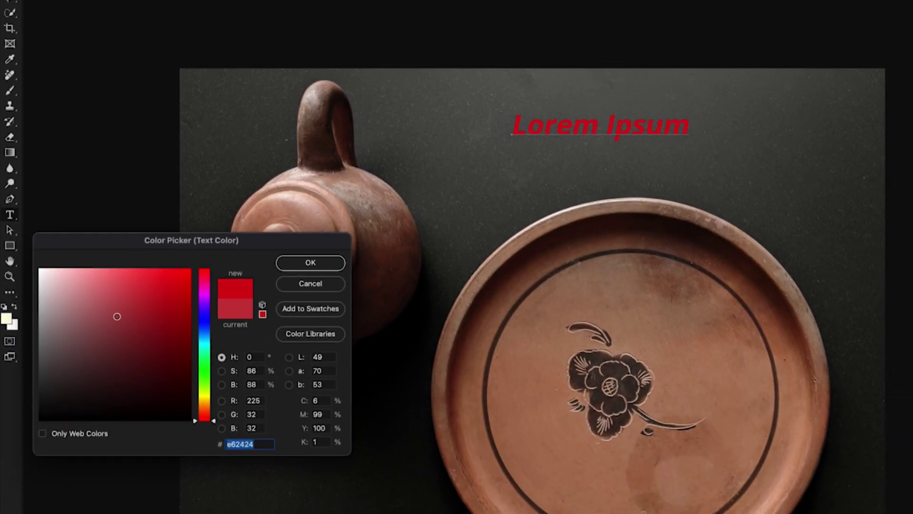
{"action": "left_click", "coordinate": [99, 305]}
{"action": "left_click", "coordinate": [186, 221]}
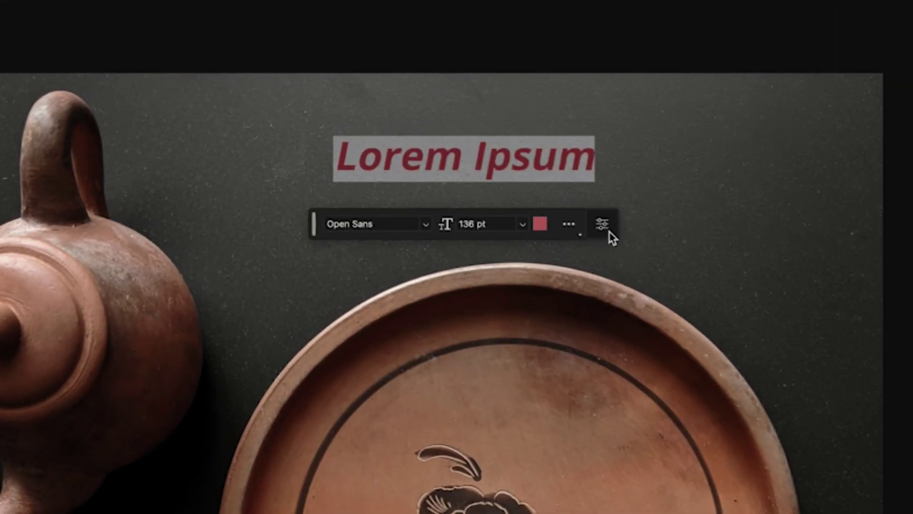
Step: Show the Lorem Ipsum text's full Properties panel, then delete the text layer
{"action": "left_click", "coordinate": [603, 227]}
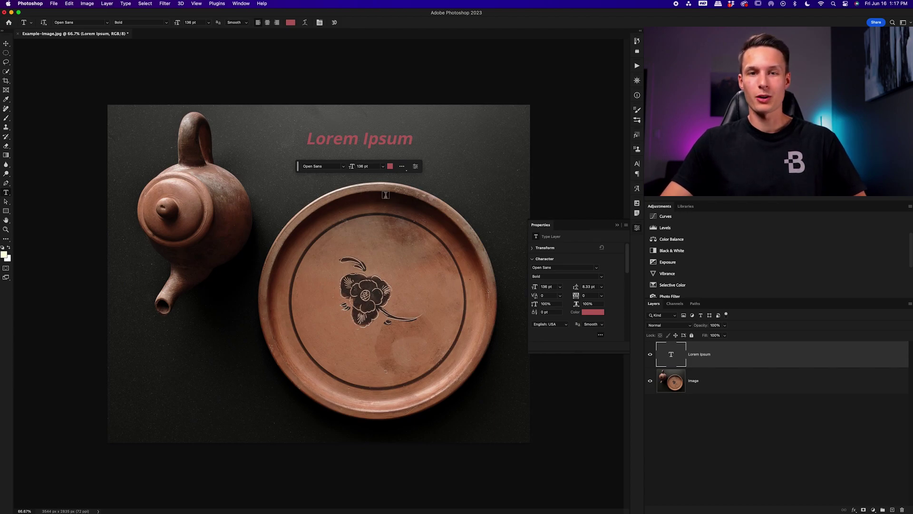
{"action": "key", "text": "BackSpace"}
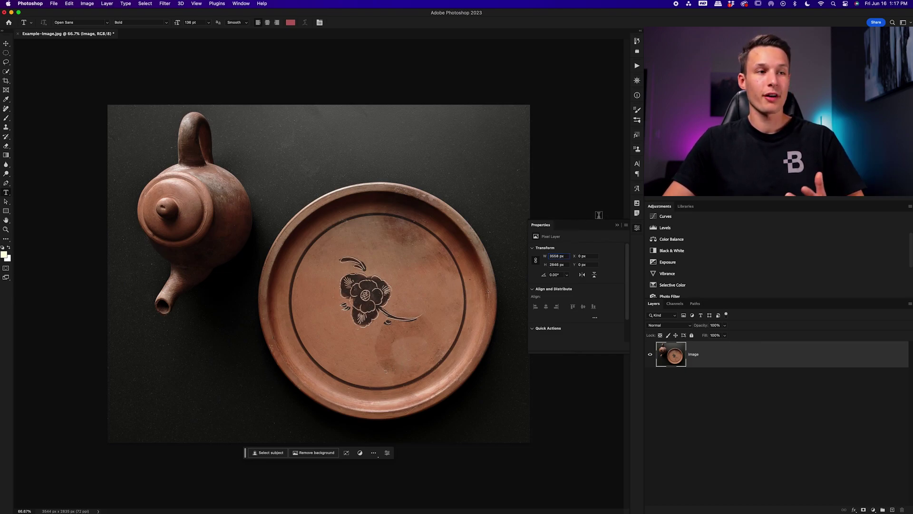
Step: Close the Properties panel and select the teapot and plate with Select subject
{"action": "left_click", "coordinate": [616, 224]}
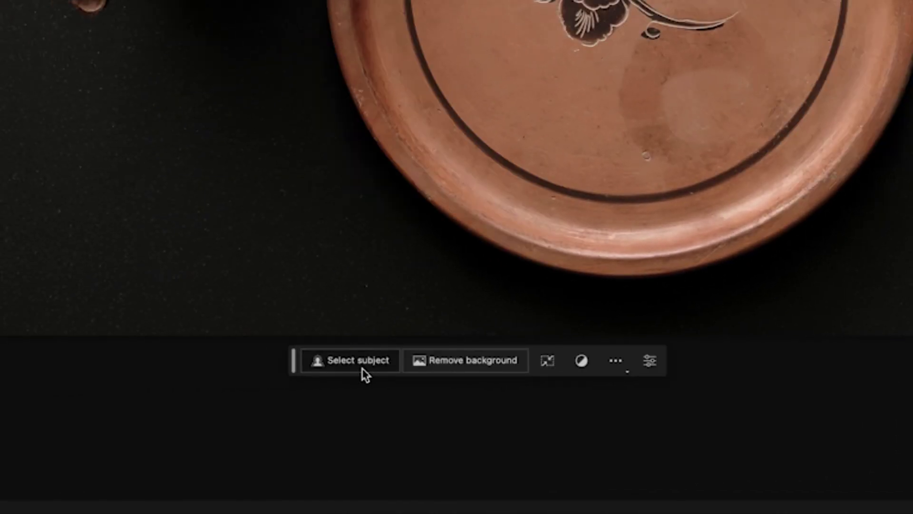
{"action": "left_click", "coordinate": [363, 366]}
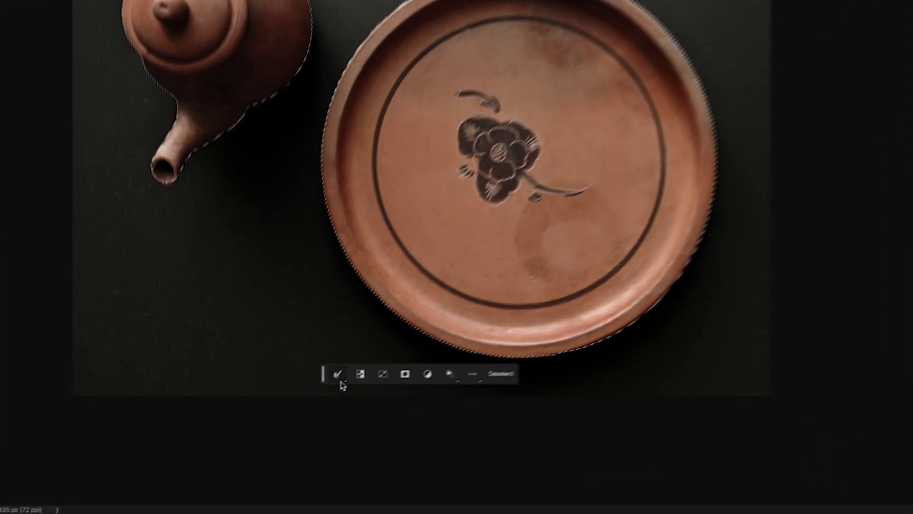
Step: Feather the teapot and plate selection by 10 pixels
{"action": "left_click", "coordinate": [268, 429]}
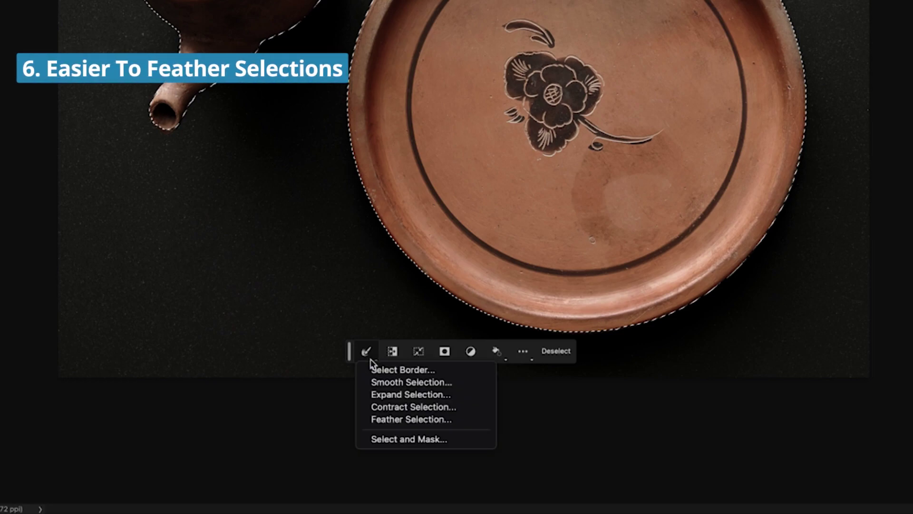
{"action": "left_click", "coordinate": [408, 421]}
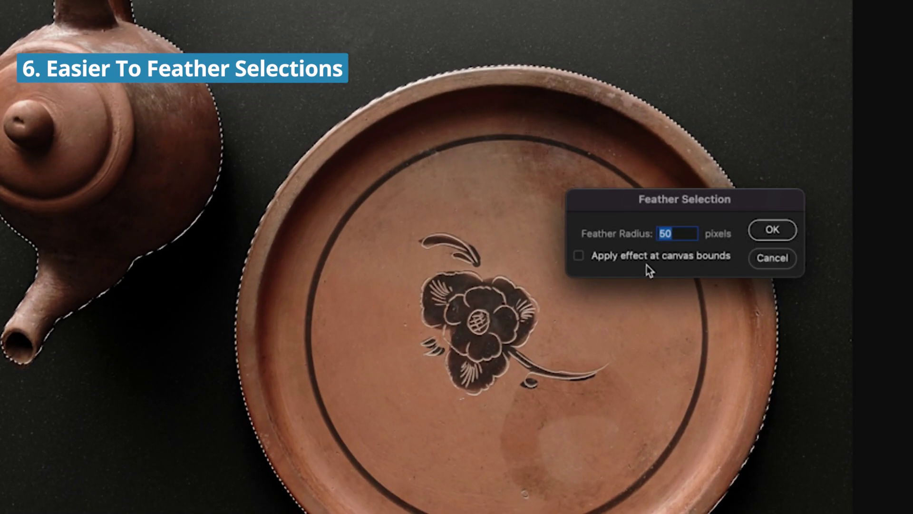
{"action": "type", "text": "10"}
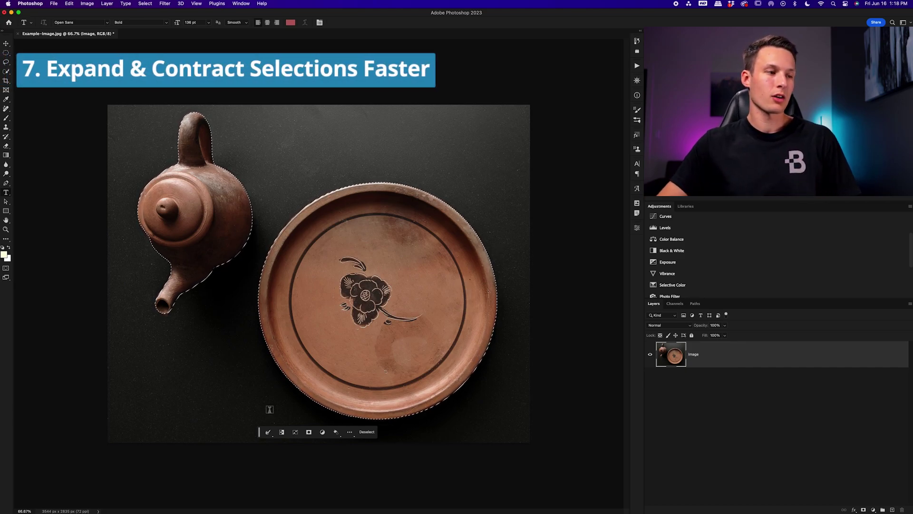
{"action": "left_click", "coordinate": [269, 432]}
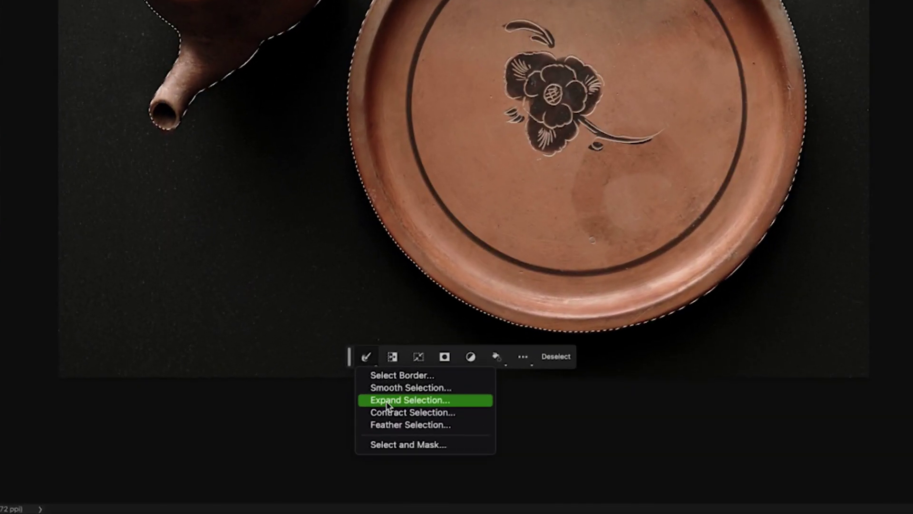
Step: Expand the teapot and plate selection by 30 px
{"action": "left_click", "coordinate": [280, 455]}
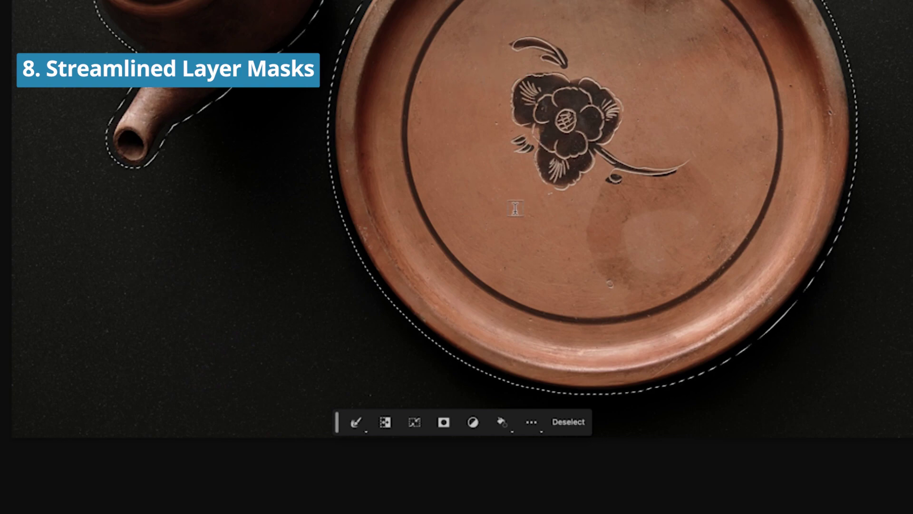
Step: Create a layer mask from the selection, hiding the photo's background
{"action": "left_click", "coordinate": [446, 423]}
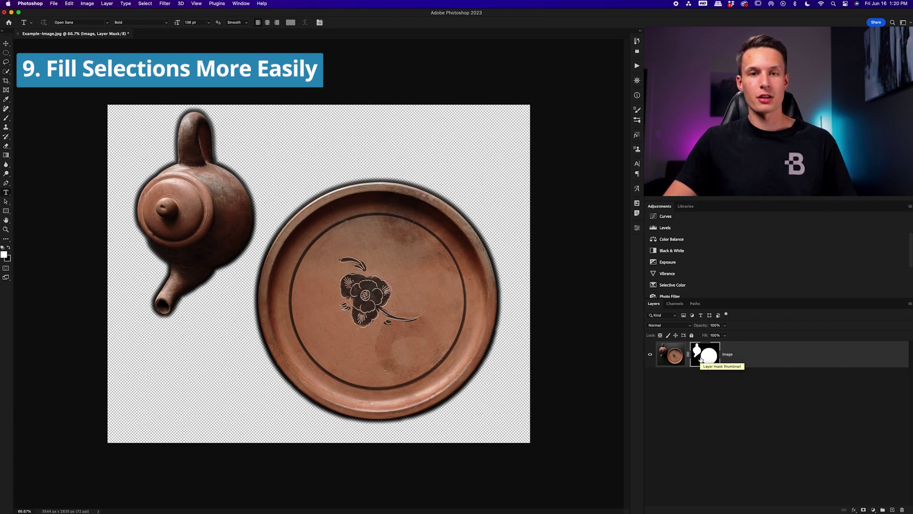
Step: Draw a large elliptical marquee spanning the gap between the teapot and plate
{"action": "key", "text": "m"}
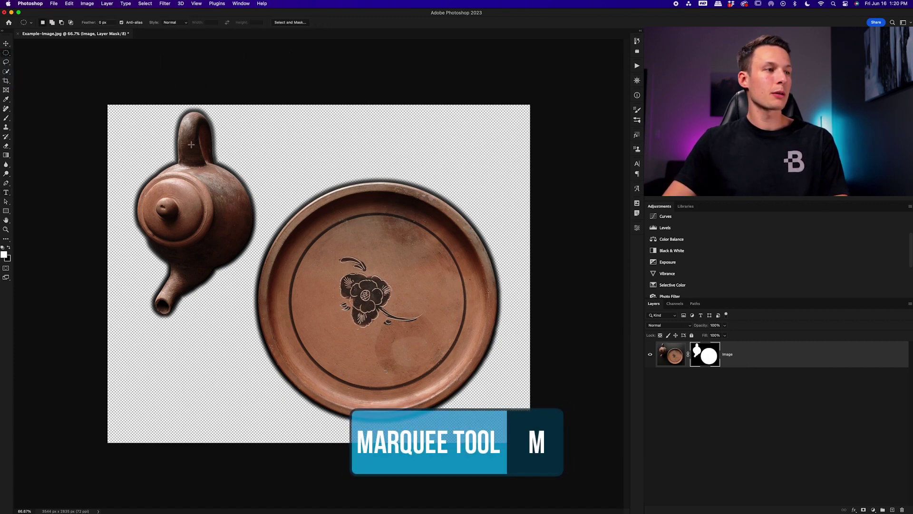
{"action": "mouse_move", "coordinate": [207, 155]}
{"action": "left_mouse_down"}
{"action": "mouse_move", "coordinate": [383, 300]}
{"action": "mouse_move", "coordinate": [388, 337]}
{"action": "mouse_move", "coordinate": [366, 363]}
{"action": "left_mouse_up"}
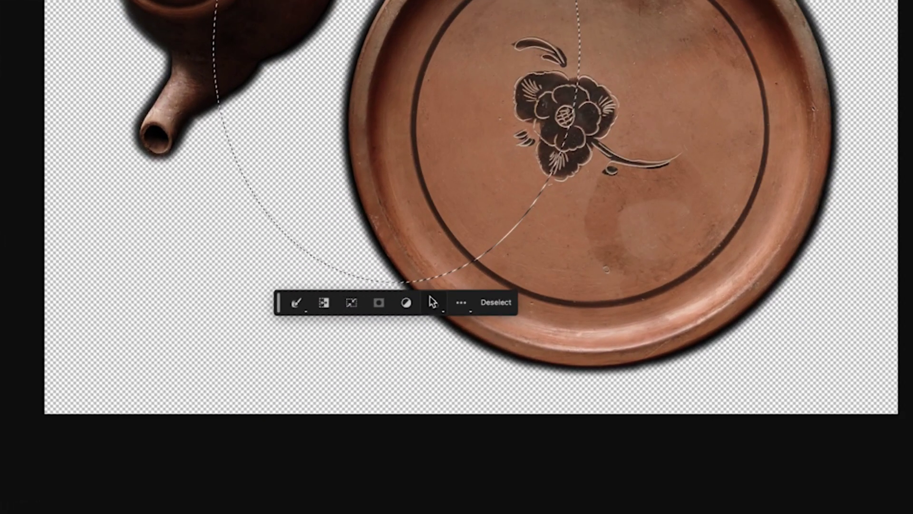
Step: Fill the oval selection on the mask with White to reveal the dark background
{"action": "left_click", "coordinate": [300, 388]}
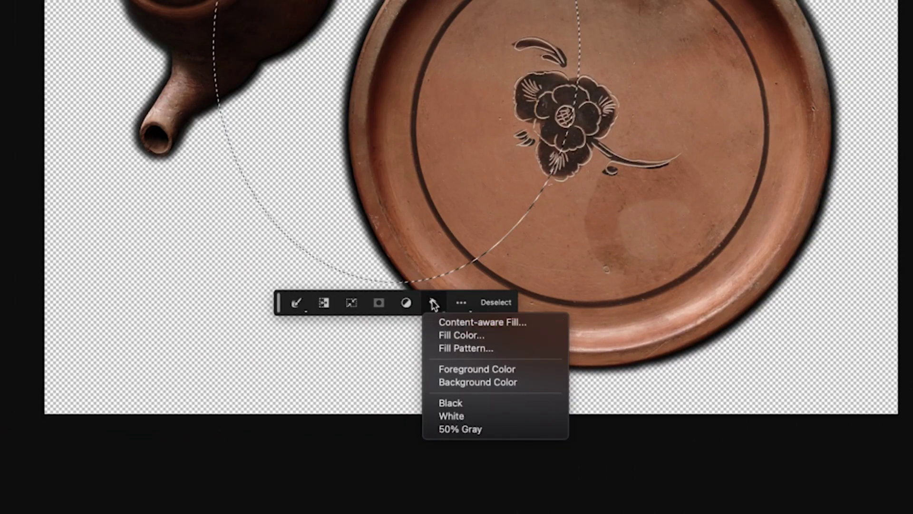
{"action": "left_click", "coordinate": [458, 413]}
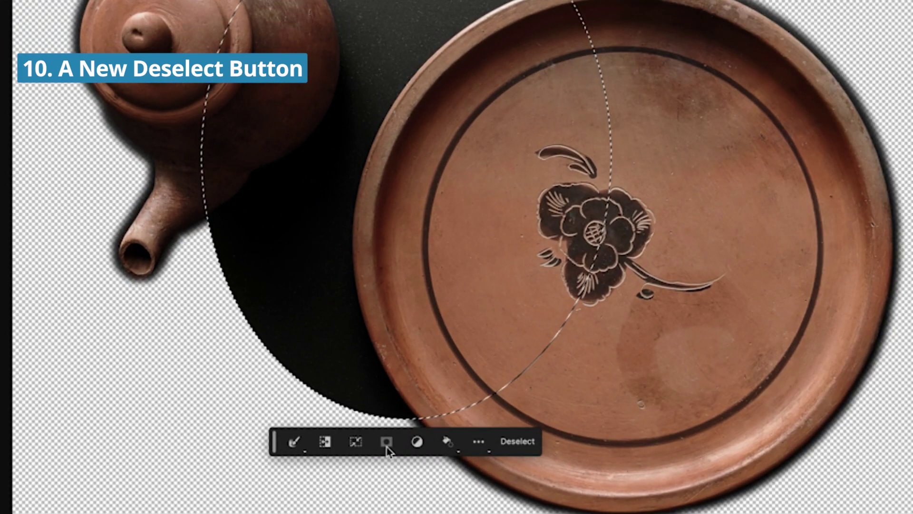
Step: Deselect the oval, leaving the dark oval backdrop behind the teapot and plate
{"action": "left_click", "coordinate": [517, 443]}
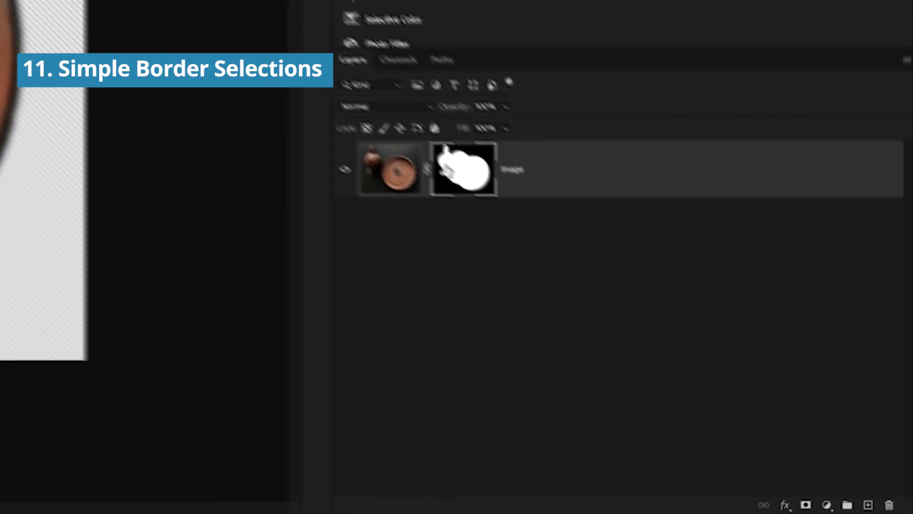
Step: Delete the layer mask, then use Select subject to auto-select the teapot and plate
{"action": "right_click", "coordinate": [699, 353]}
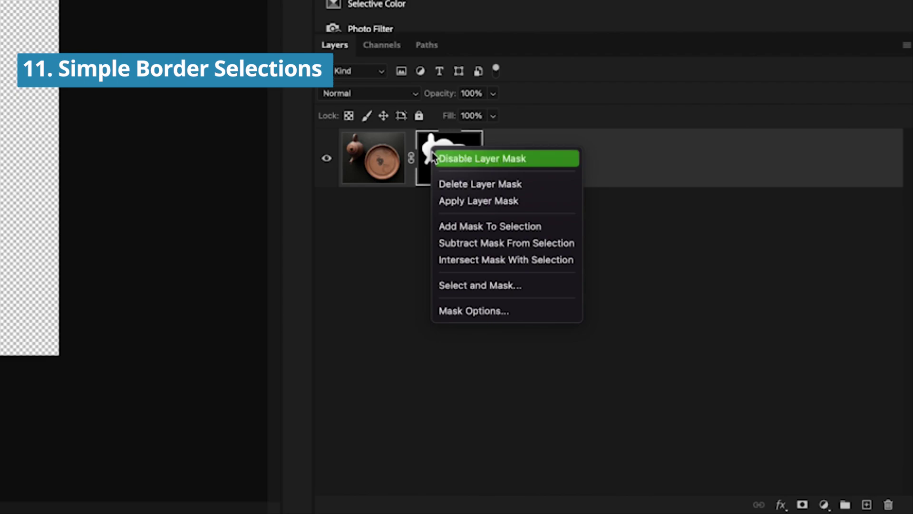
{"action": "left_click", "coordinate": [525, 188]}
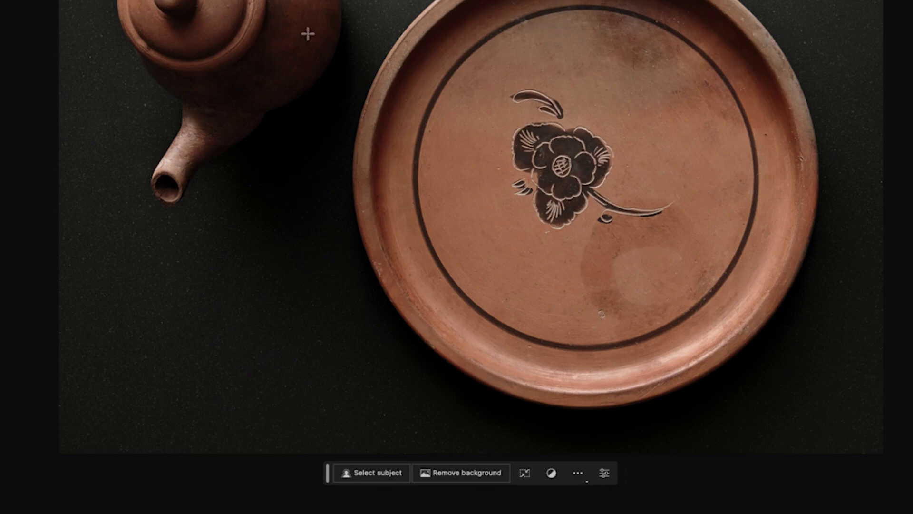
{"action": "left_click", "coordinate": [379, 472]}
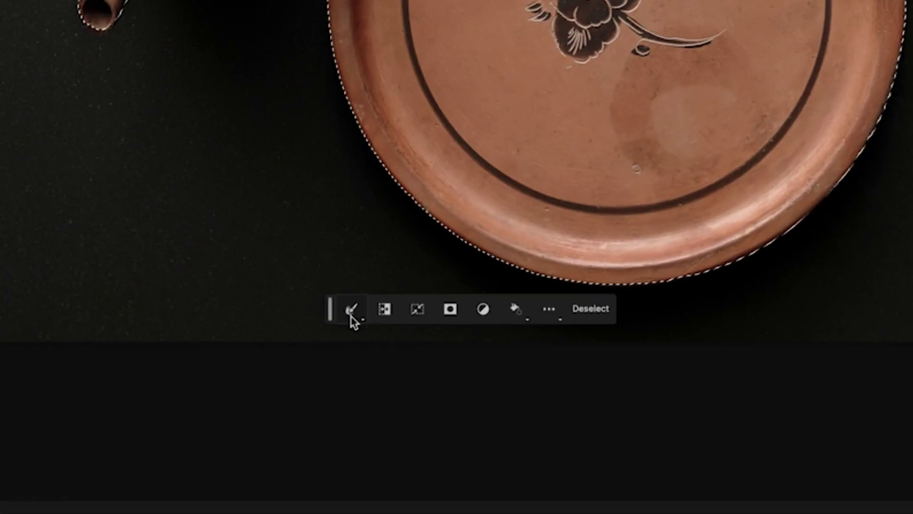
Step: Convert the selection into a border band 12 px wide with Select Border
{"action": "left_click", "coordinate": [355, 311]}
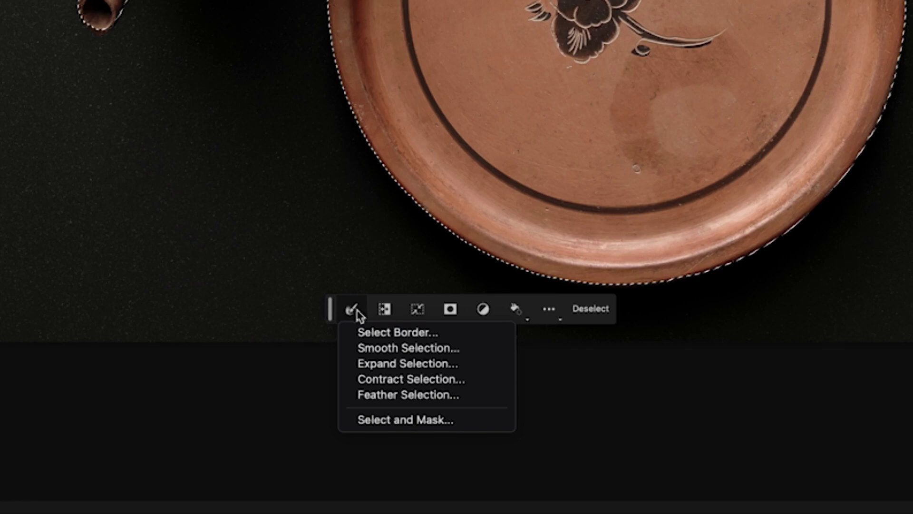
{"action": "left_click", "coordinate": [425, 339]}
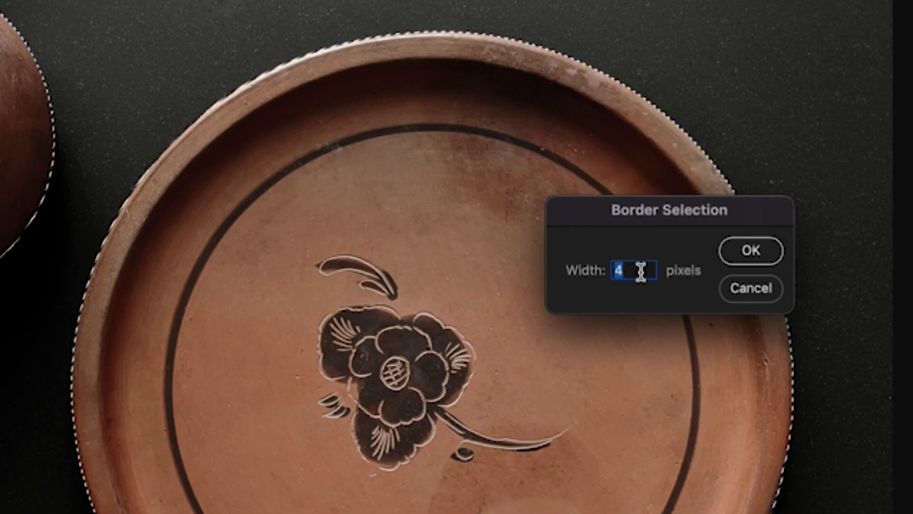
{"action": "type", "text": "12"}
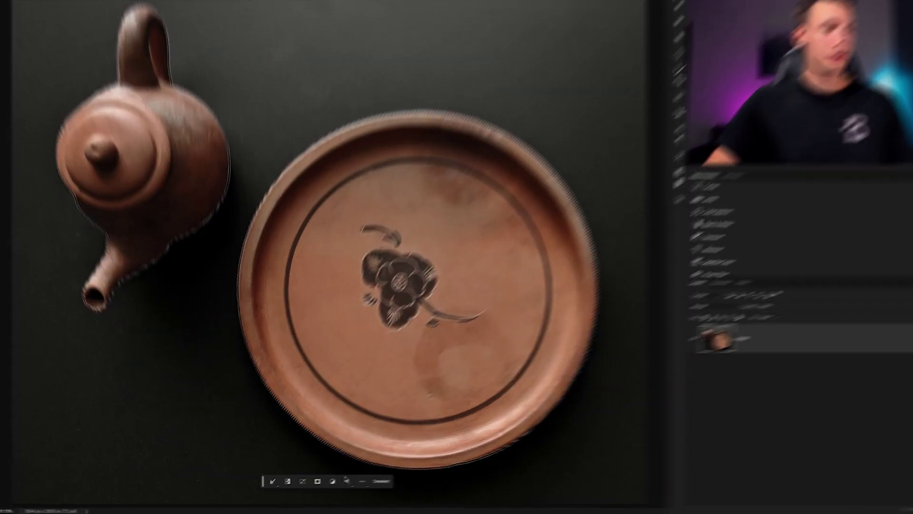
Step: Fill the border band with a dark red Fill Color, then clear the selection
{"action": "left_click", "coordinate": [335, 484]}
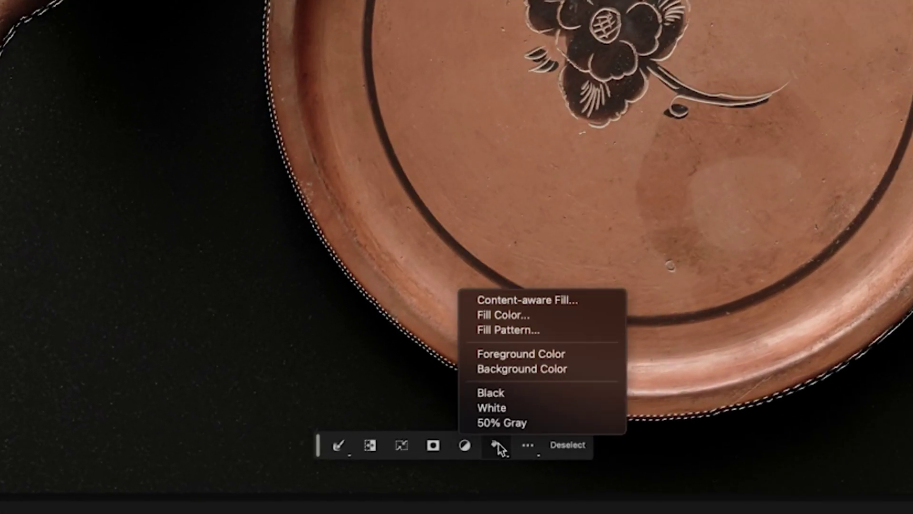
{"action": "left_click", "coordinate": [514, 325]}
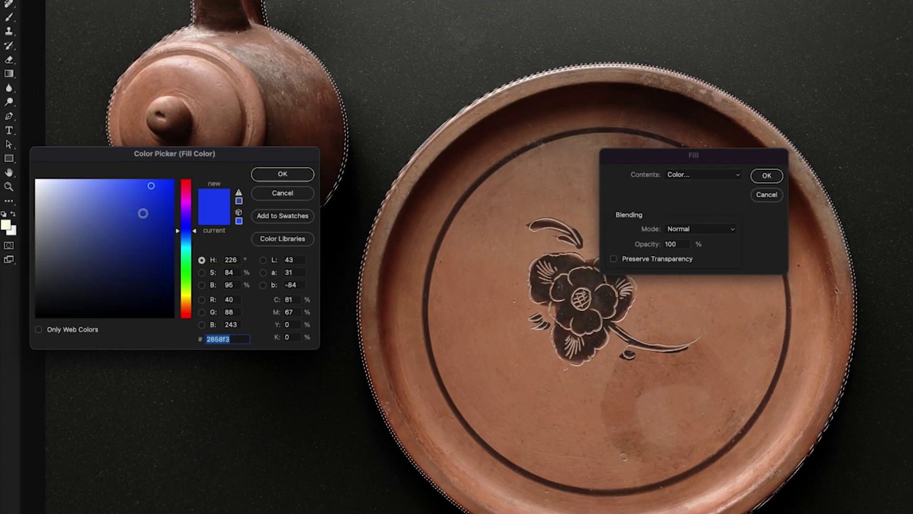
{"action": "left_click", "coordinate": [74, 191]}
{"action": "left_click_drag", "start_coordinate": [186, 305], "coordinate": [187, 301]}
{"action": "left_click", "coordinate": [89, 206]}
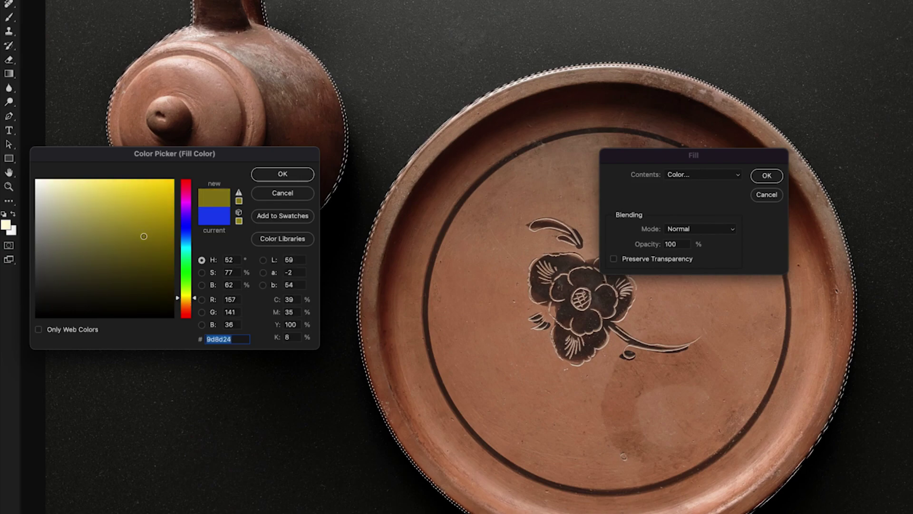
{"action": "left_click_drag", "start_coordinate": [187, 298], "coordinate": [186, 312]}
{"action": "left_click", "coordinate": [281, 174]}
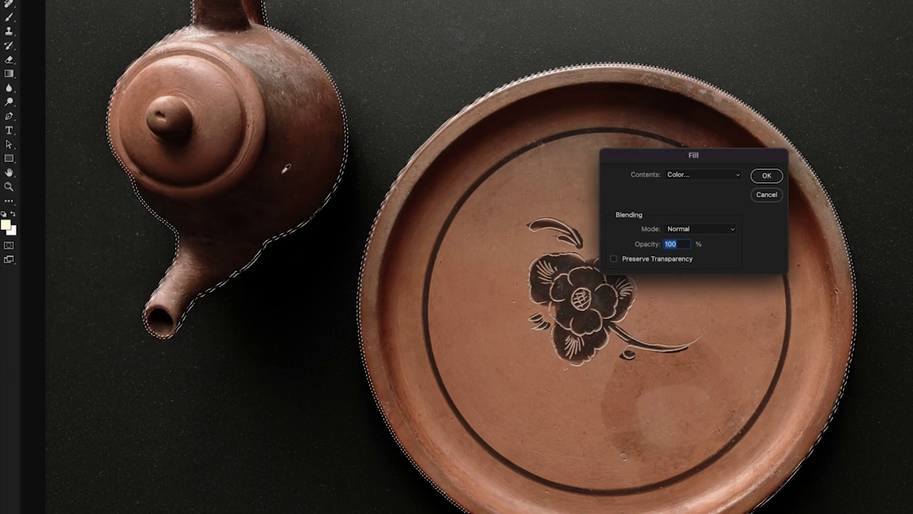
{"action": "left_click", "coordinate": [767, 175]}
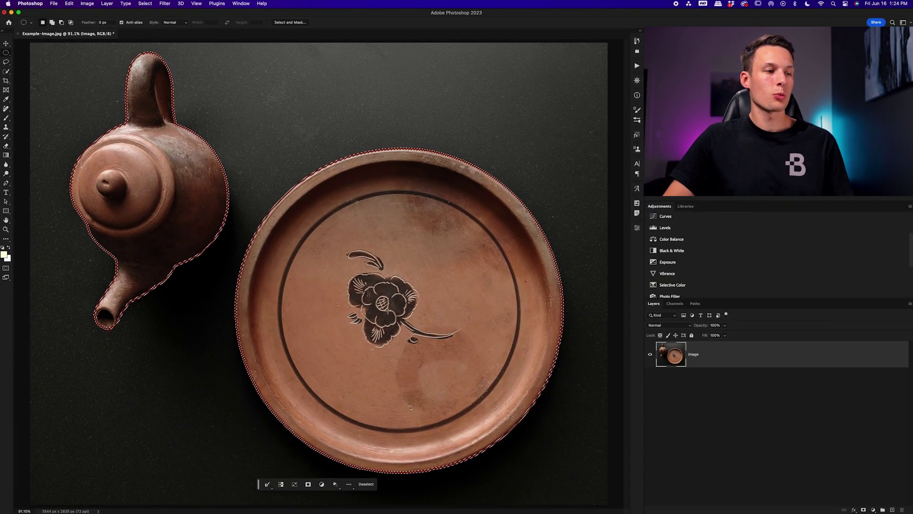
{"action": "left_click", "coordinate": [367, 484]}
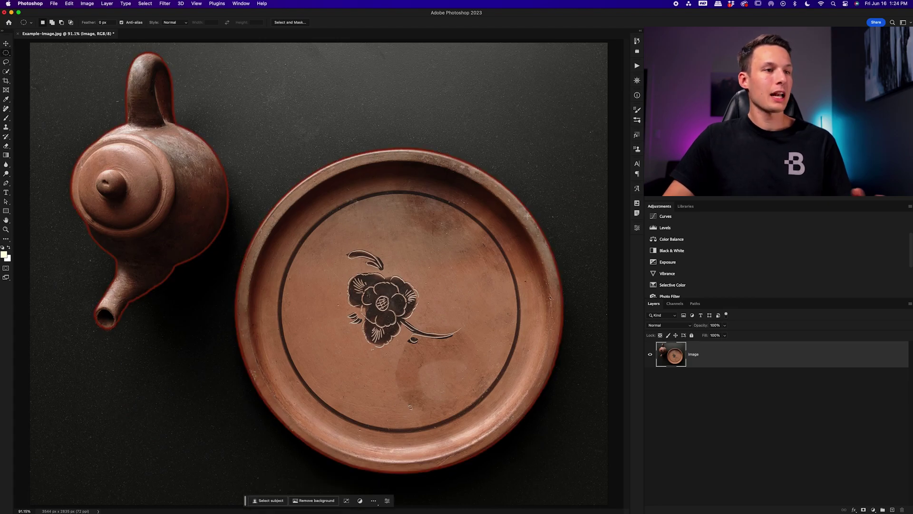
Step: Zoom out so the whole red-outlined photo fits in view
{"action": "key", "text": "super+minus"}
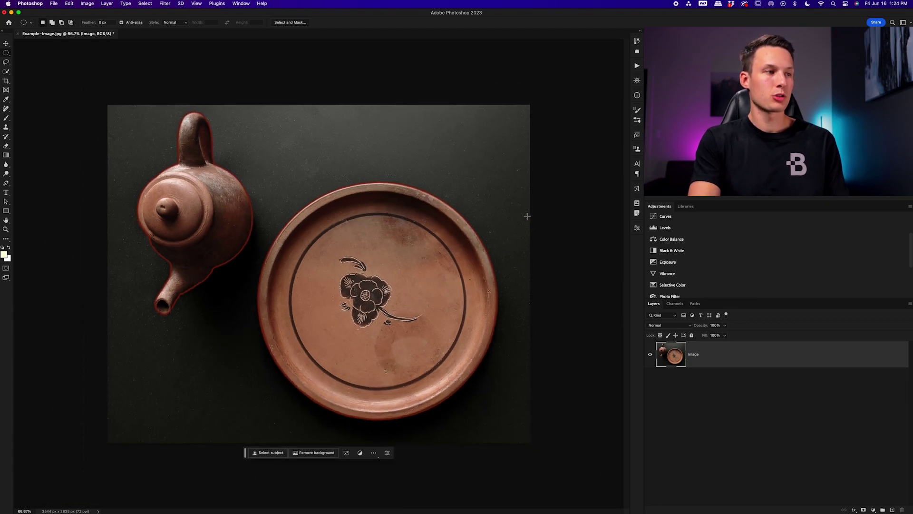